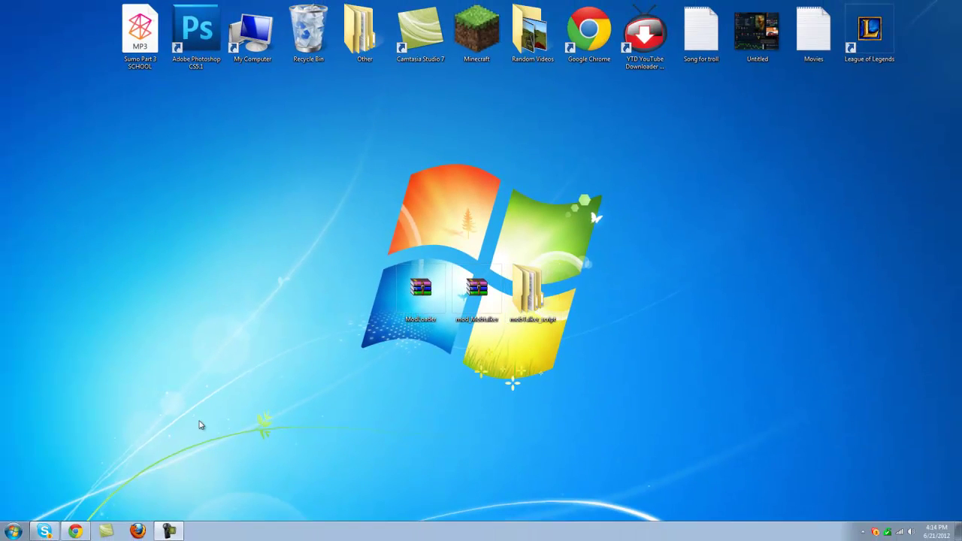
- Bring up Chrome on the Mob-Talker Beta page and highlight its Download heading
click(76, 531)
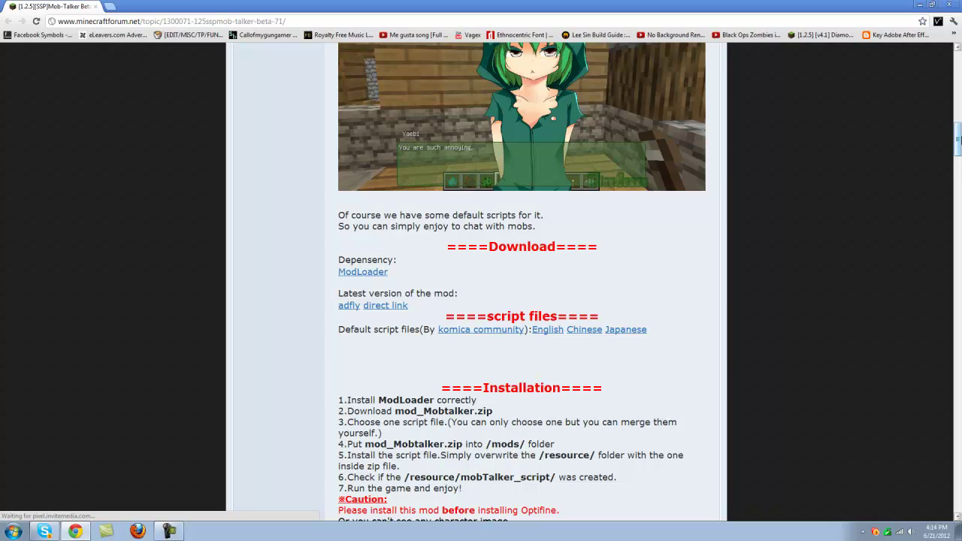
mouse_move(958, 147)
mouse_down()
mouse_move(959, 83)
mouse_move(959, 140)
mouse_up()
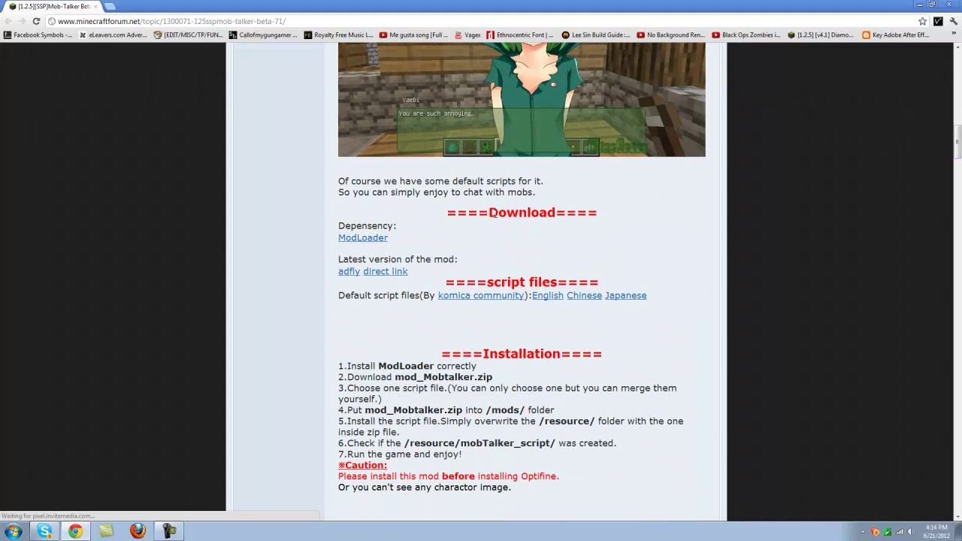
drag(491, 213, 581, 214)
click(585, 218)
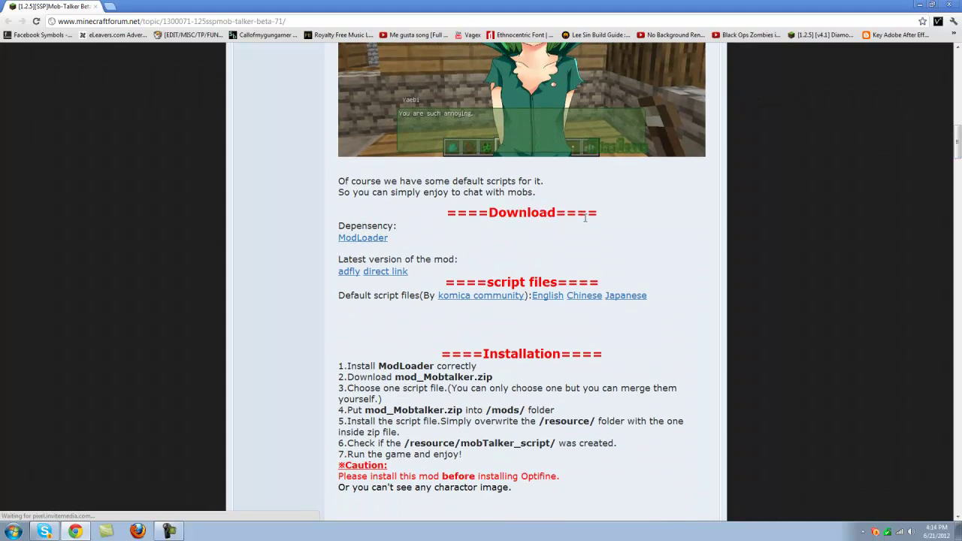
- Preview Risugami's Mods ModLoader page in a new tab, scroll through it, then close it
middle_click(370, 246)
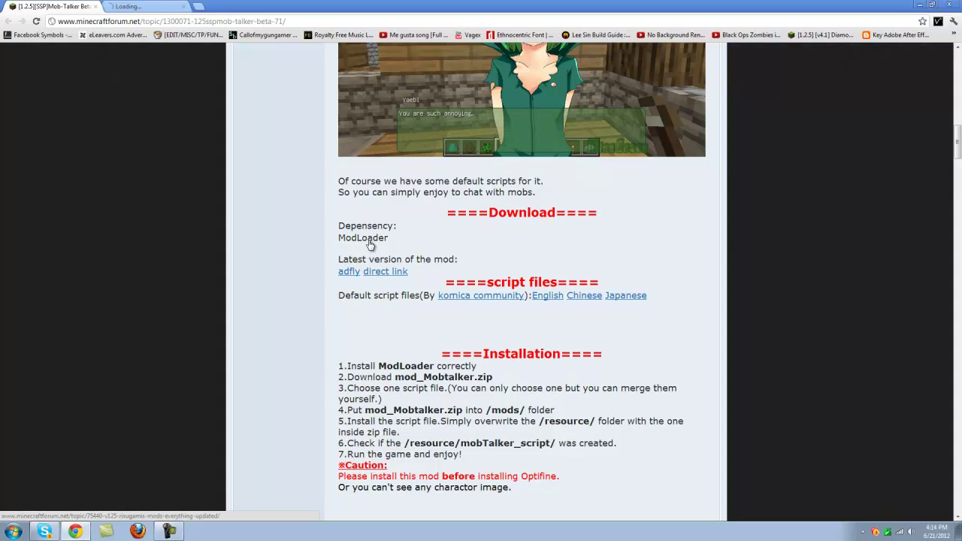
click(148, 9)
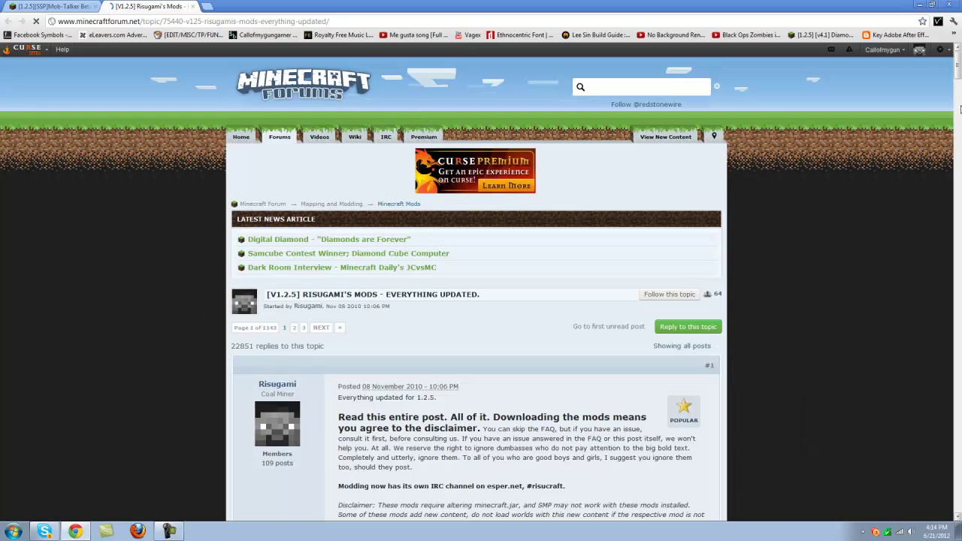
scroll(960, 110, down, 15)
scroll(500, 164, down, 5)
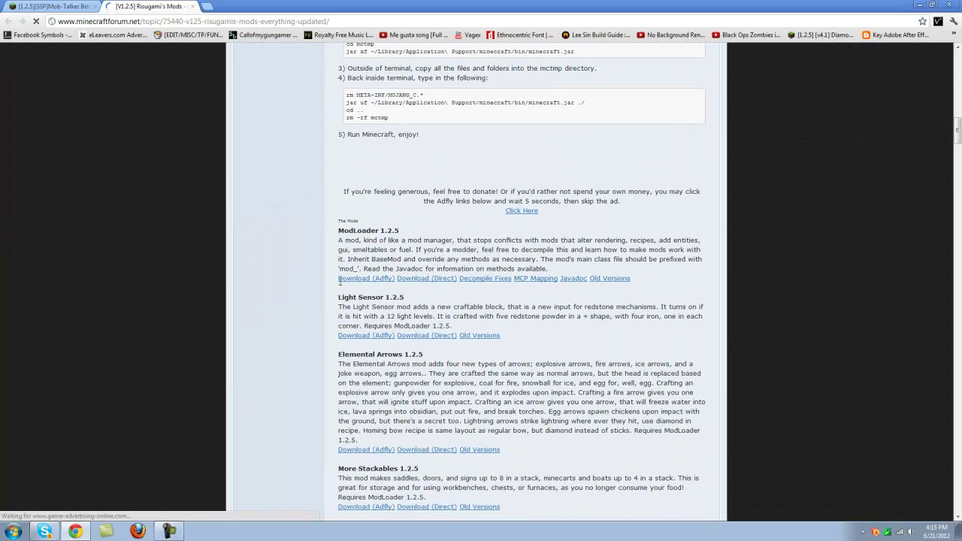
click(193, 6)
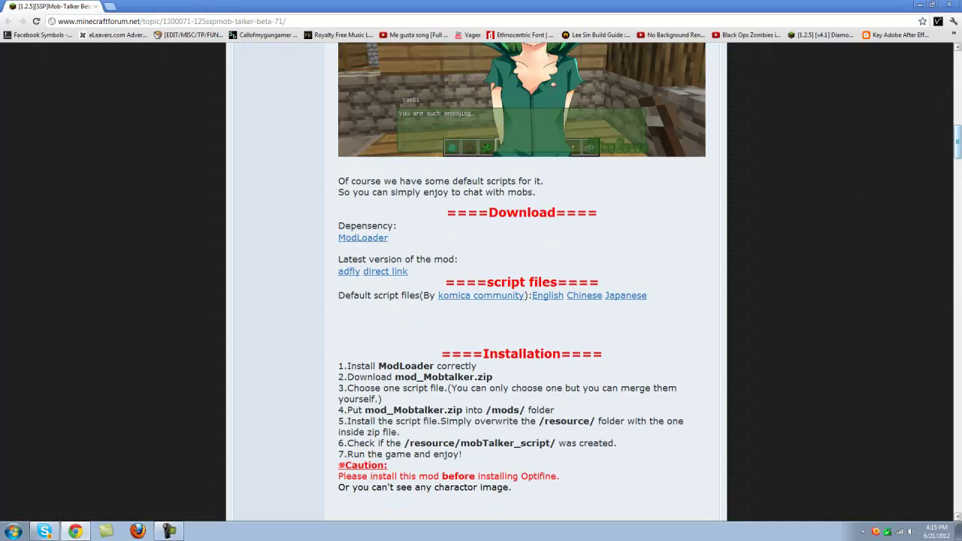
- Scroll to the script files section and start the English default script download from ADrive
scroll(400, 234, down, 1)
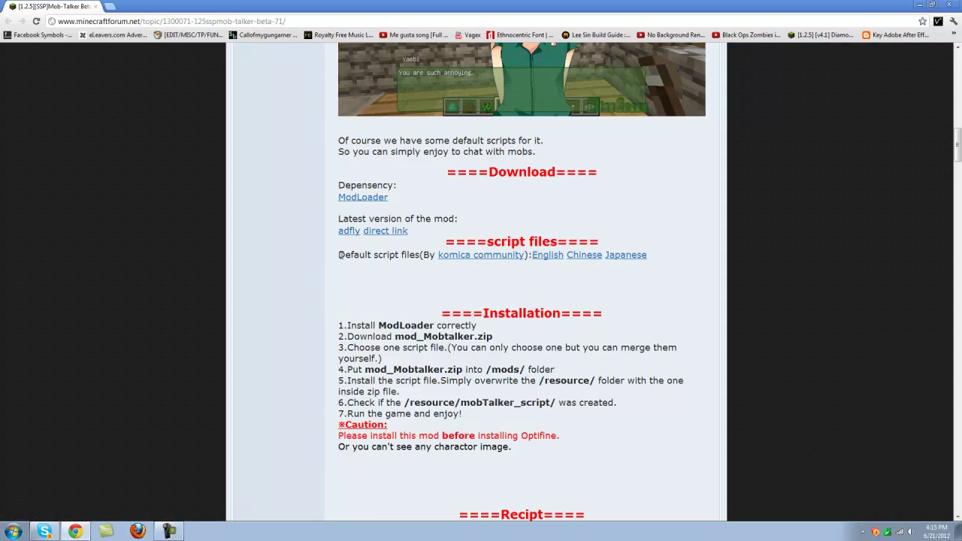
drag(341, 256, 430, 255)
click(390, 256)
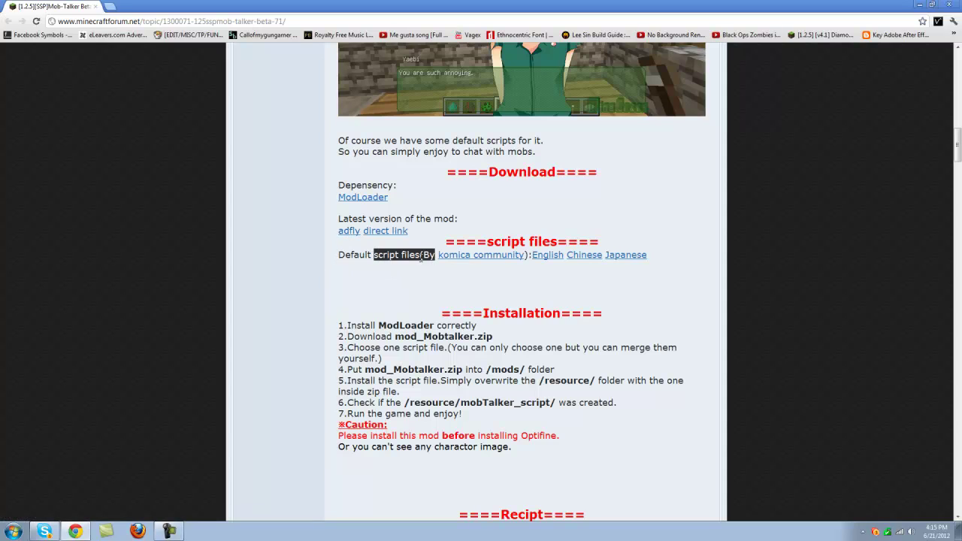
click(451, 274)
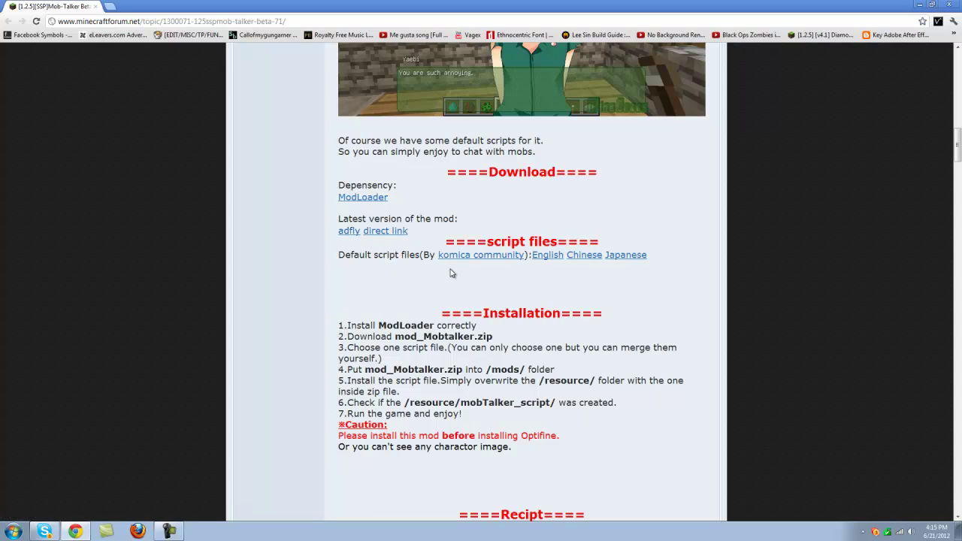
click(548, 255)
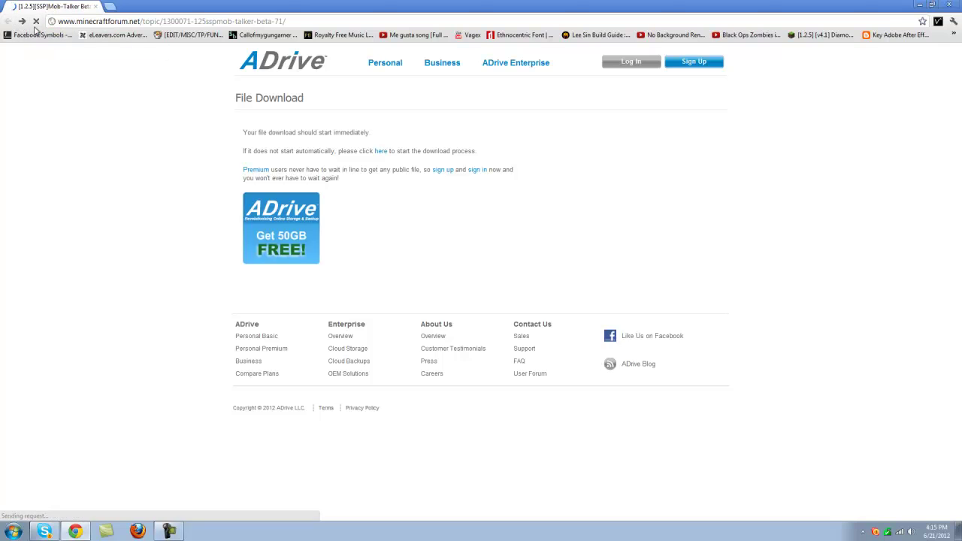
- Minimize Chrome to reveal the three downloaded files on the desktop
click(920, 5)
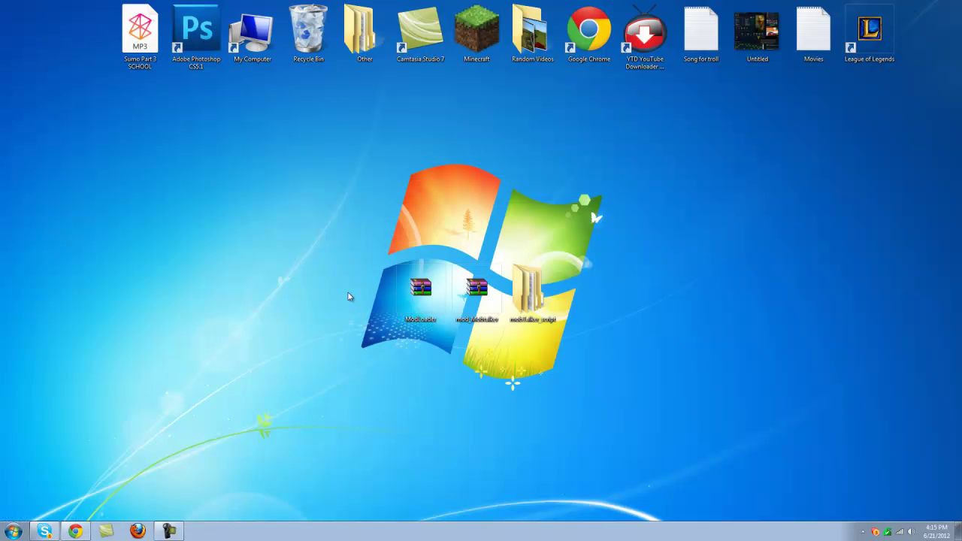
drag(340, 215, 591, 383)
click(500, 378)
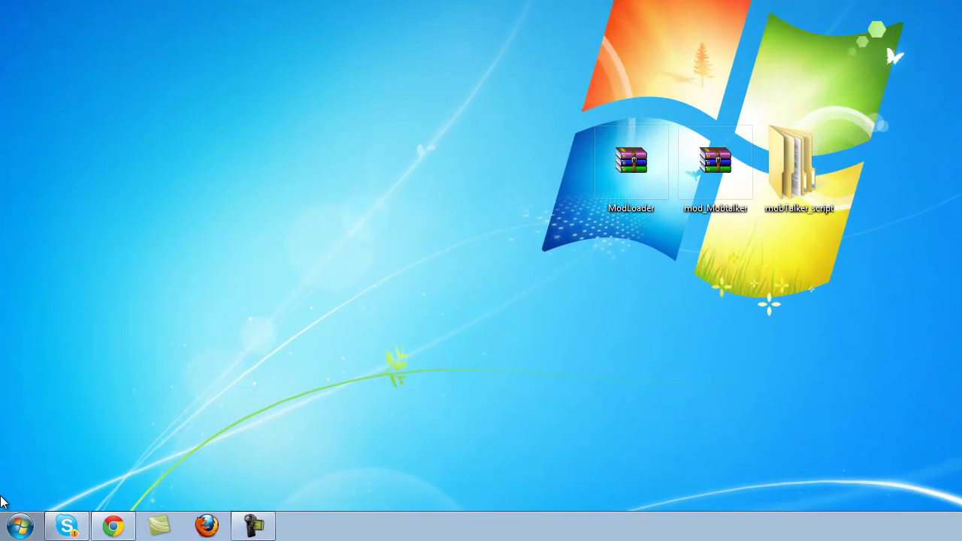
- Open %APPDATA% maximized, go into .minecraft\bin, and bring up minecraft.jar's context menu
click(12, 531)
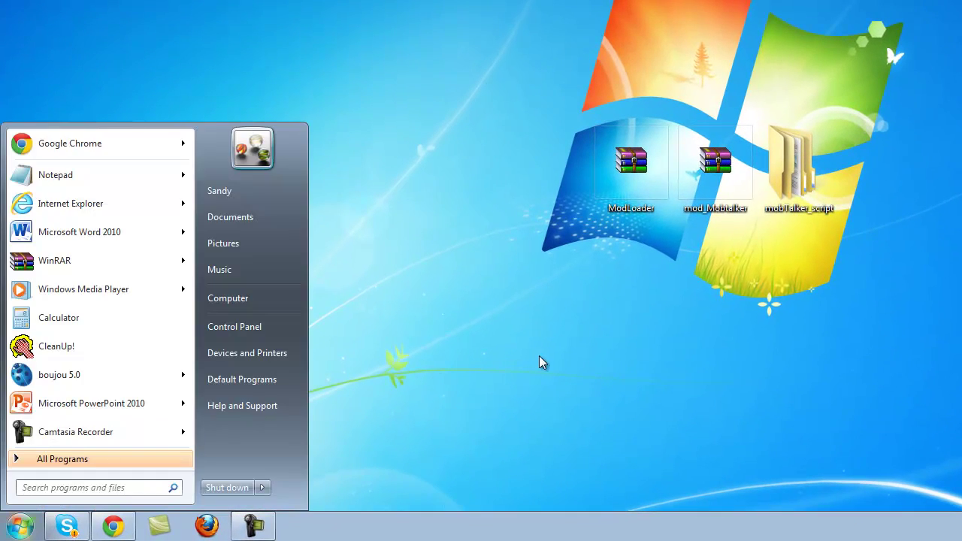
text(%)
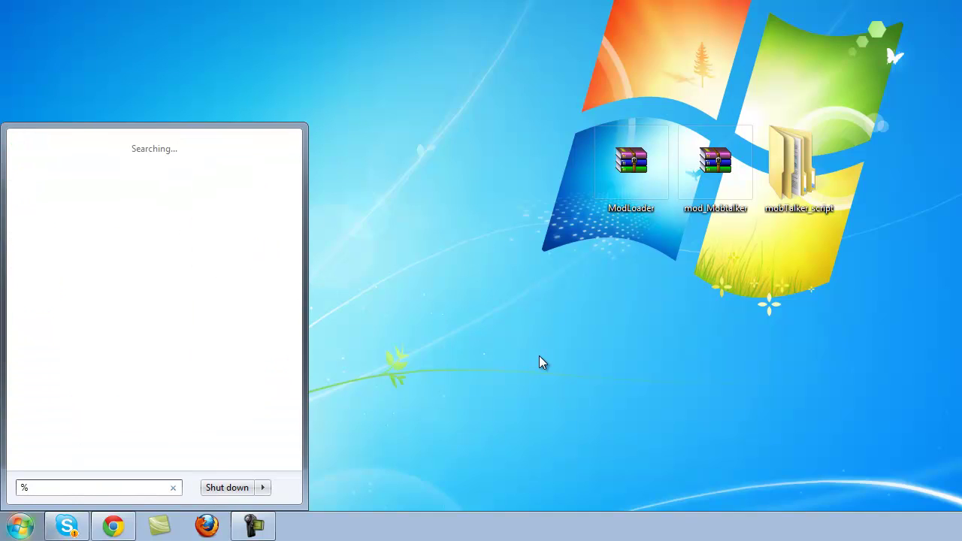
text(APP)
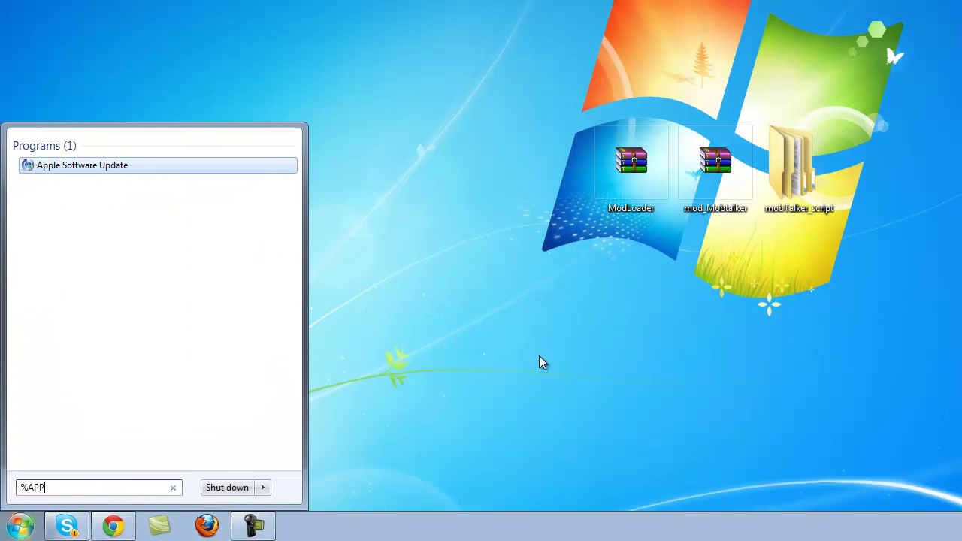
text(DATA%)
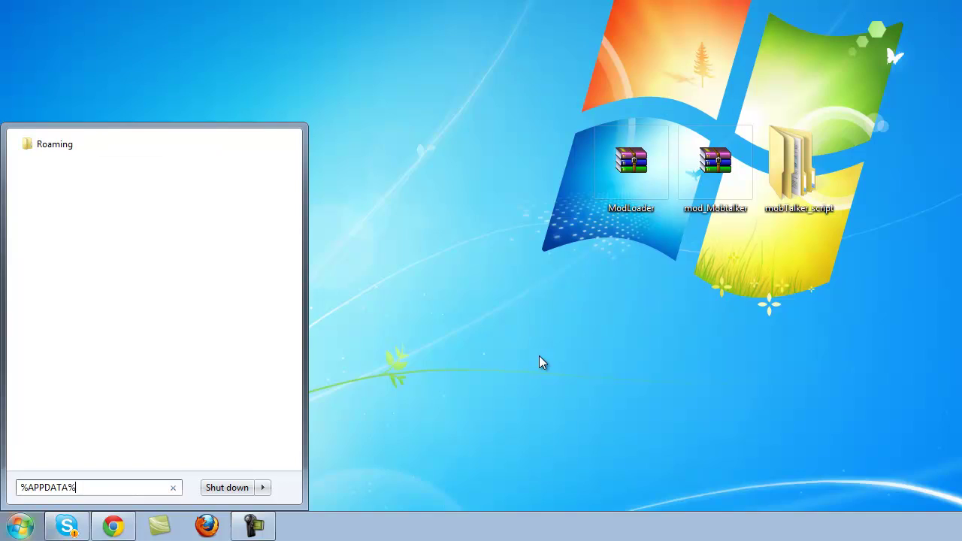
key(Return)
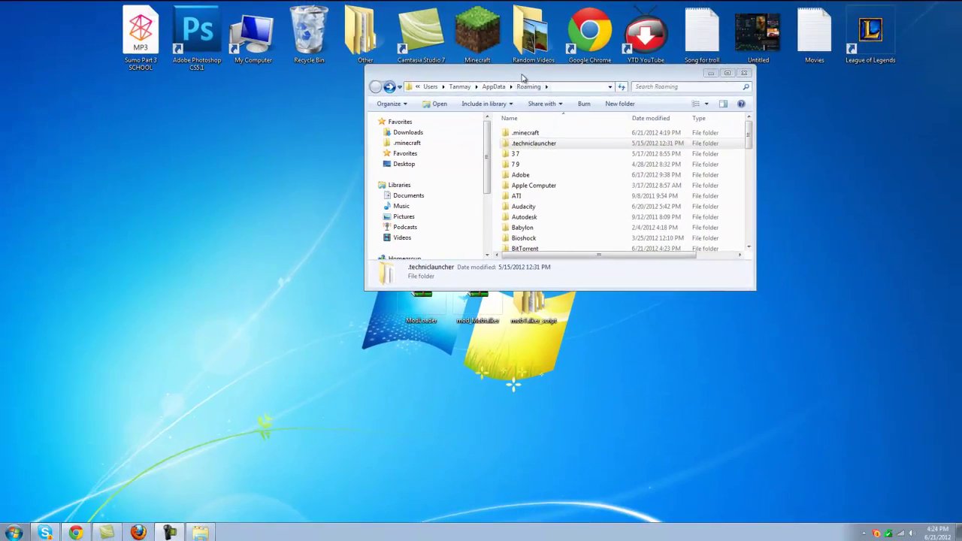
key(super+Up)
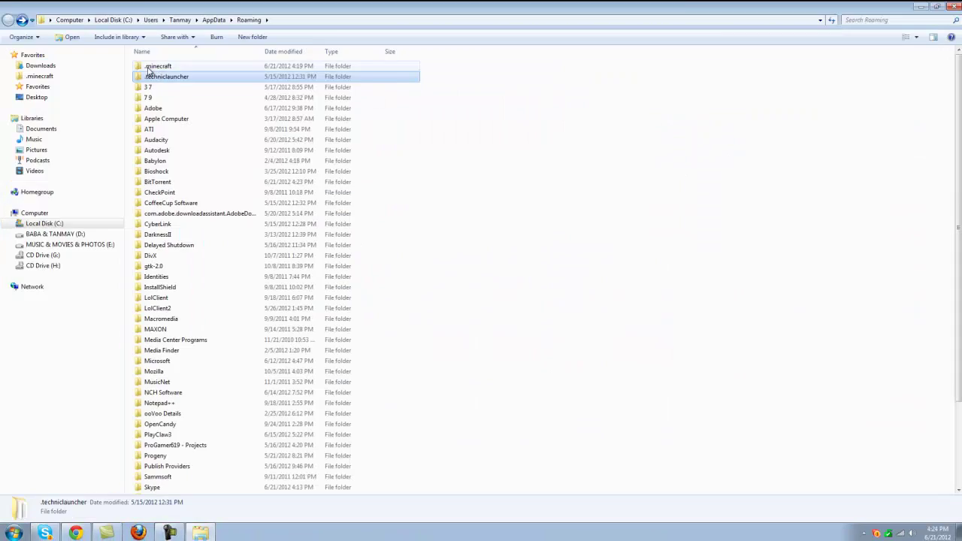
double_click(149, 70)
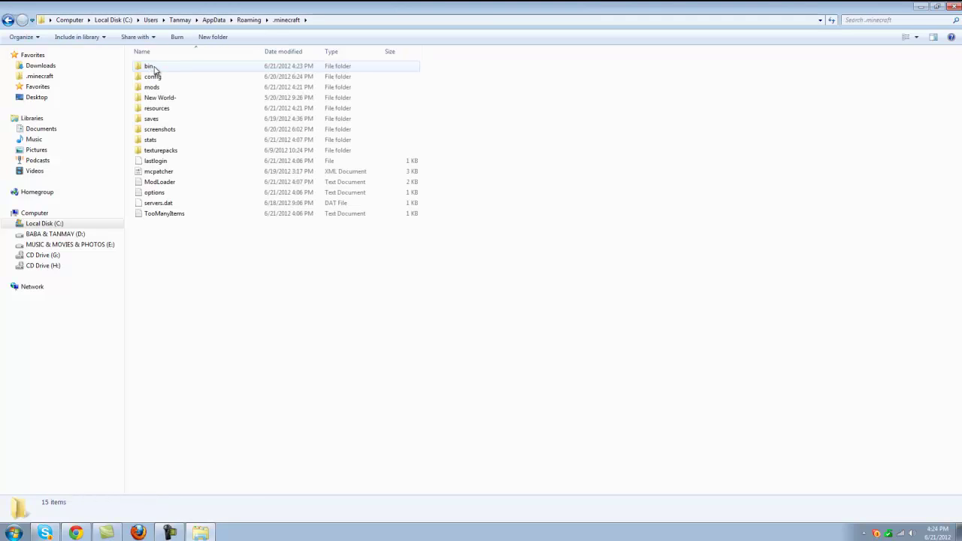
double_click(152, 66)
right_click(153, 120)
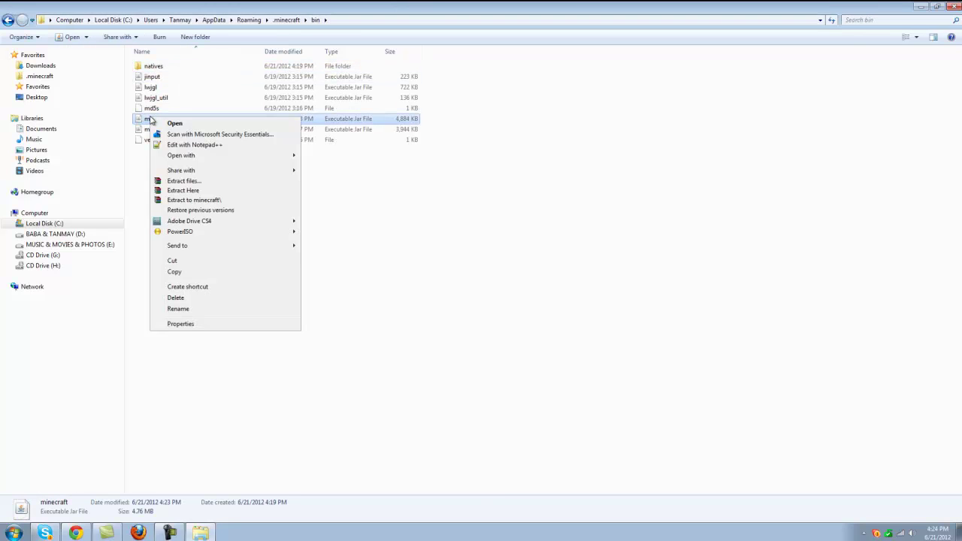
- Open minecraft.jar and mod_Mobtalker.zip in WinRAR, with the zip window placed on the right
mouse_move(219, 162)
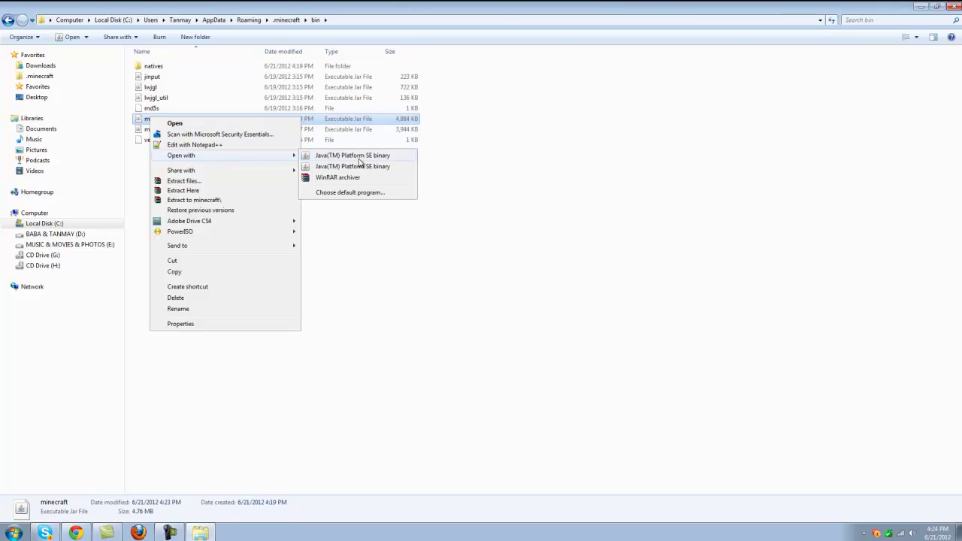
click(337, 177)
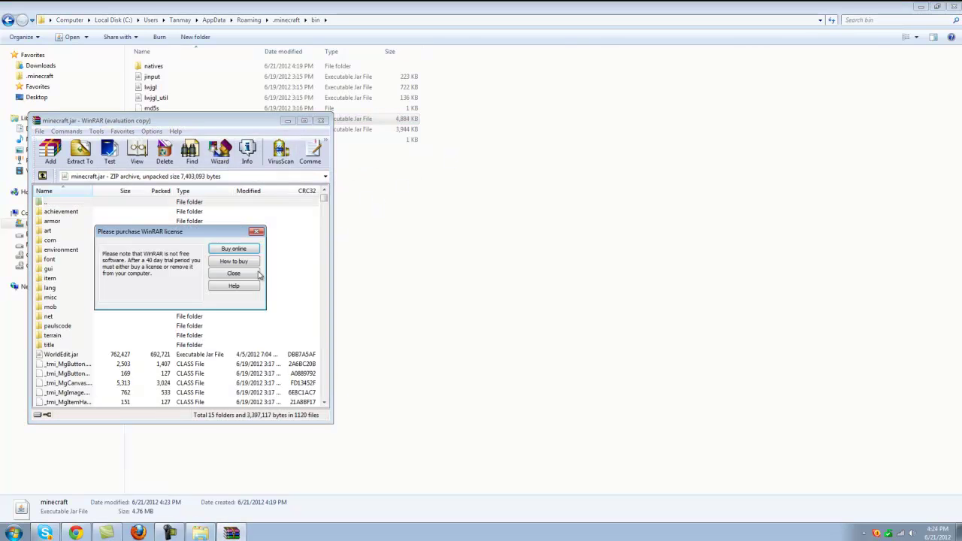
click(234, 274)
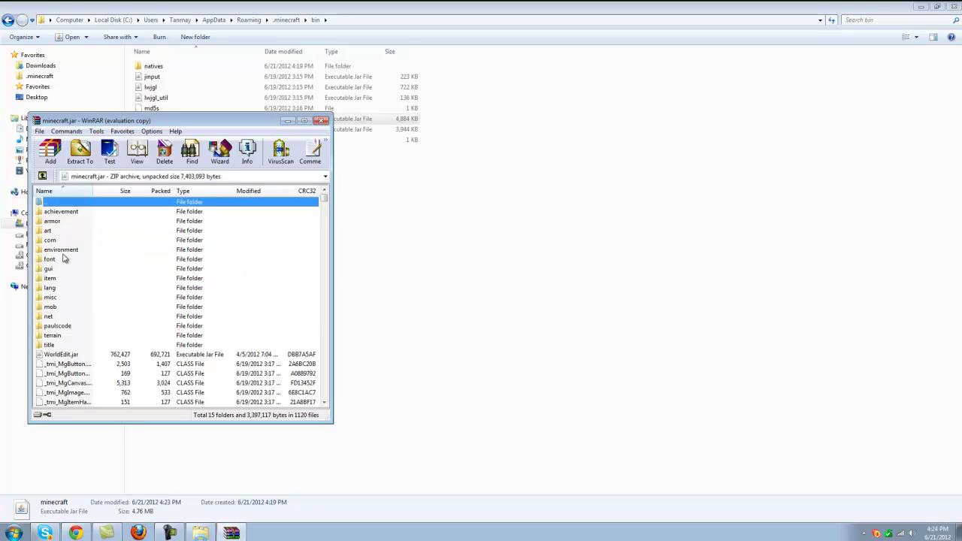
click(923, 9)
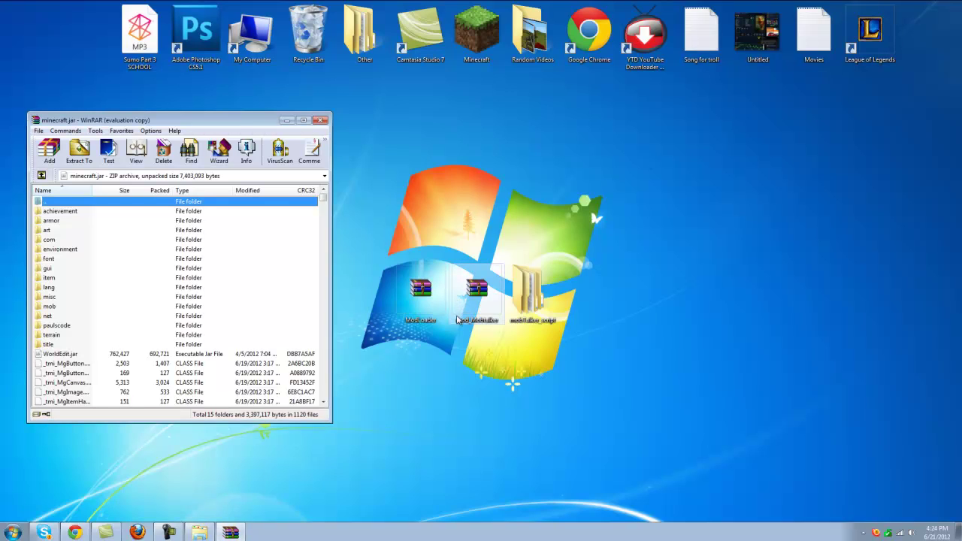
double_click(485, 299)
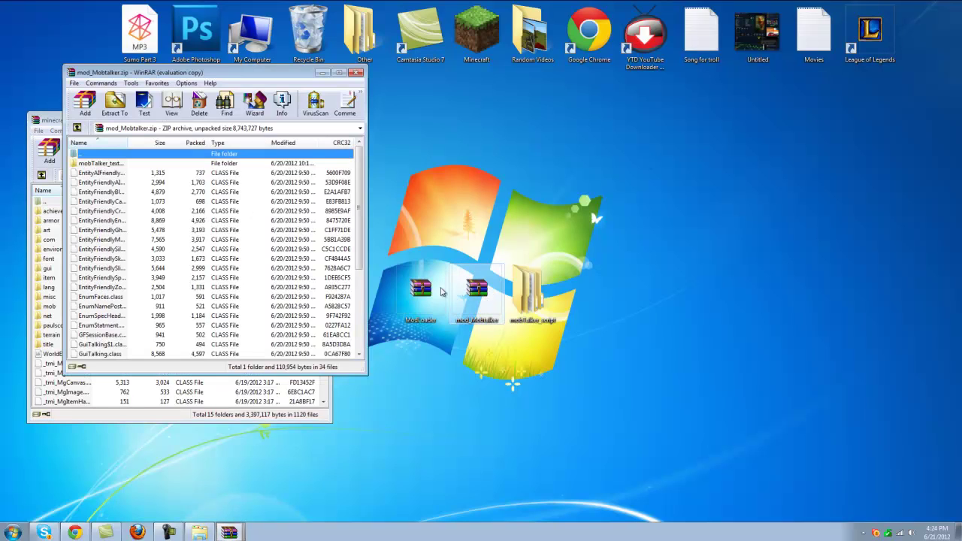
drag(184, 76, 553, 123)
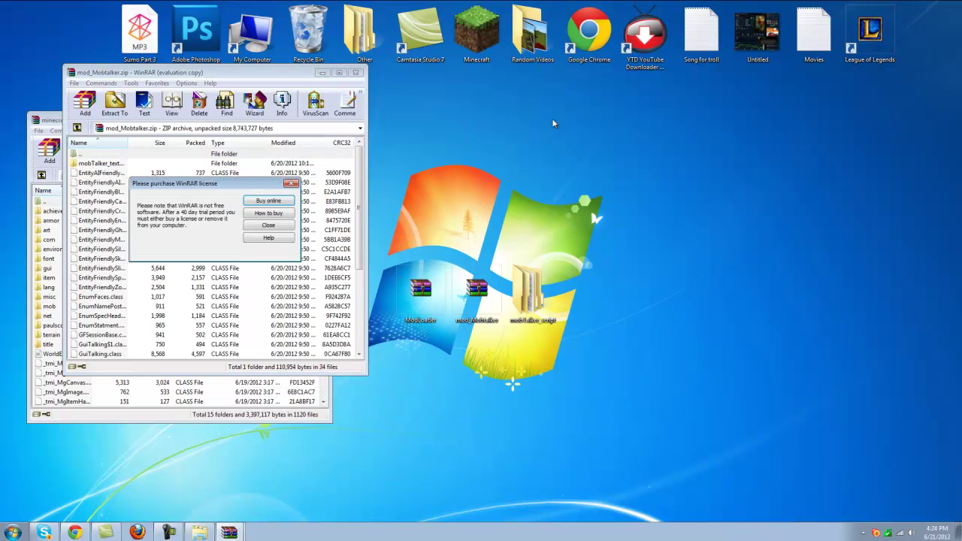
click(269, 225)
drag(252, 75, 746, 106)
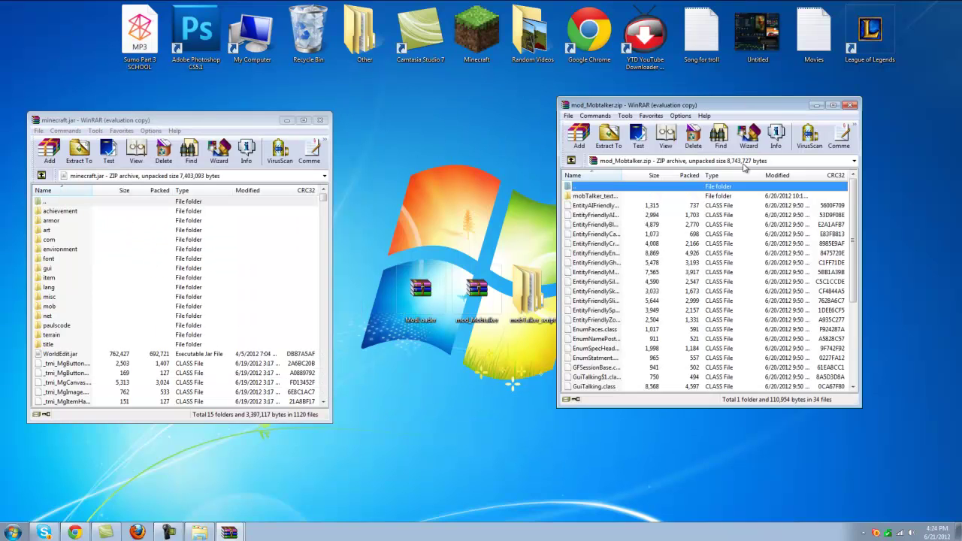
- Select all Mob Talker class files and add them into minecraft.jar, confirming with OK
click(817, 208)
double_click(787, 113)
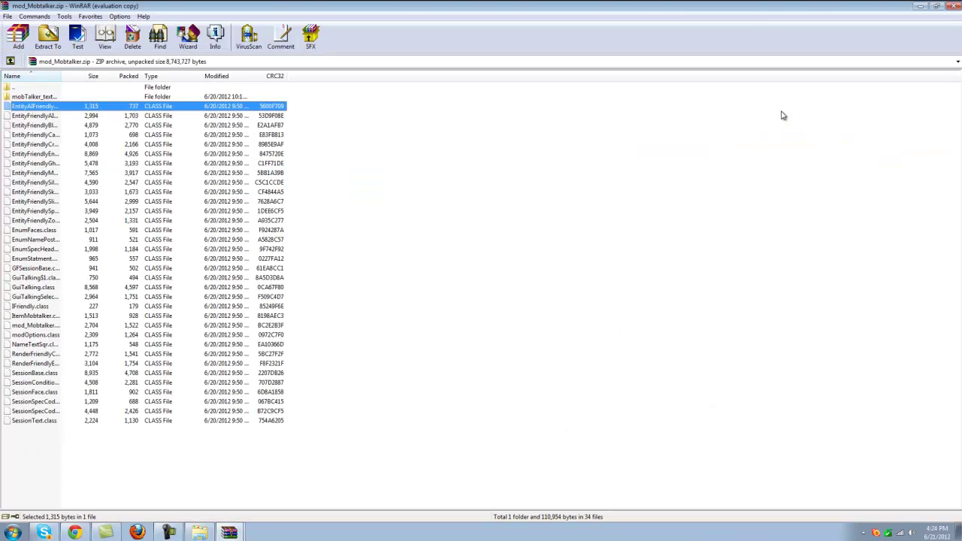
drag(325, 103, 132, 445)
double_click(319, 6)
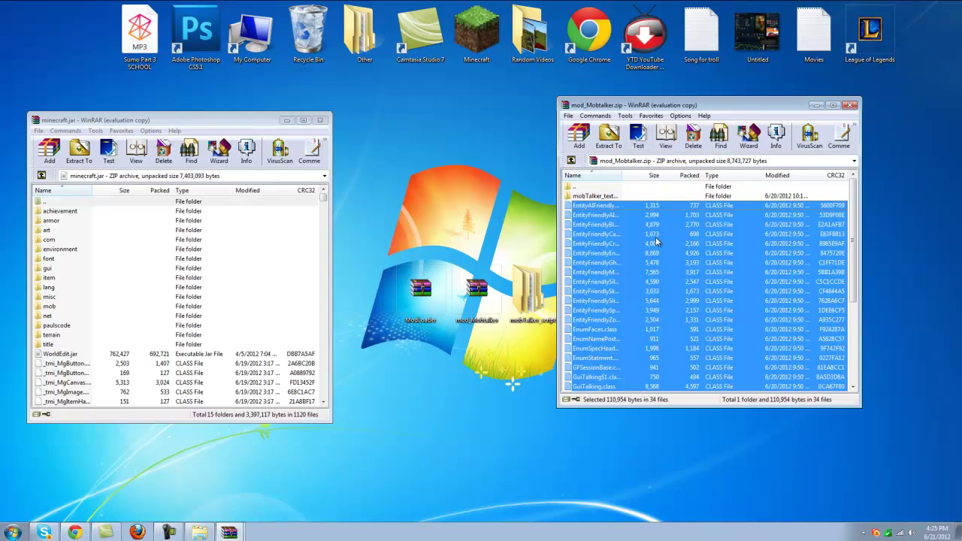
drag(660, 235, 158, 373)
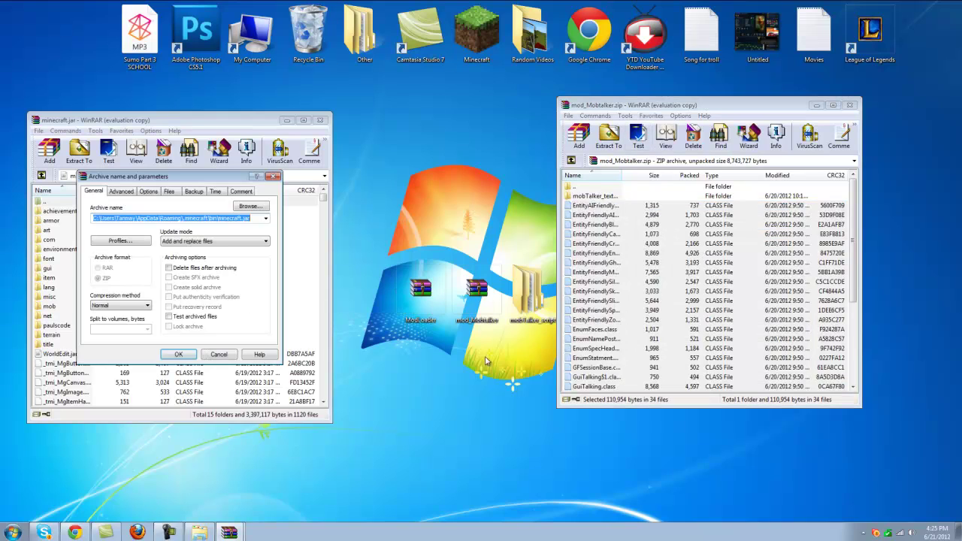
click(176, 355)
click(604, 197)
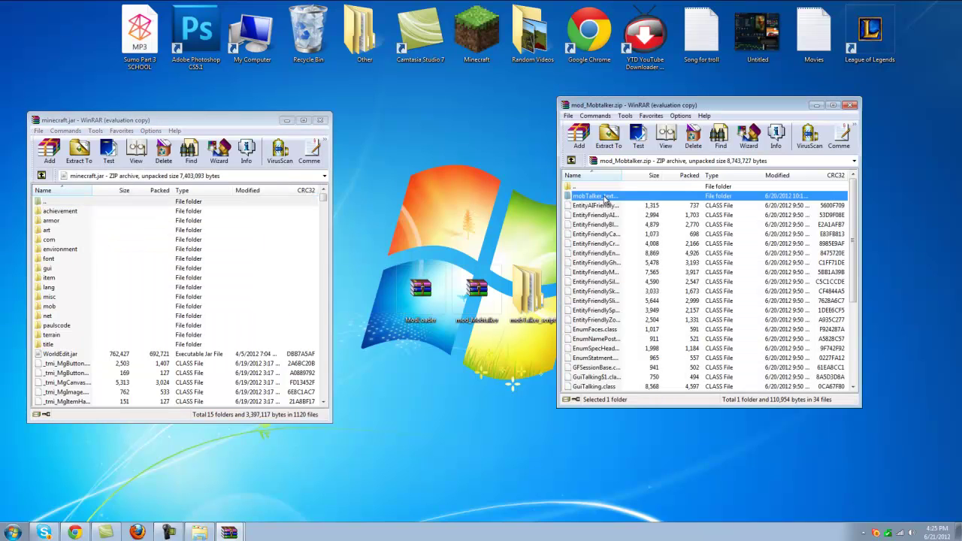
click(818, 106)
- Open ModLoader.zip, add all 19 of its class files to minecraft.jar, and close the zip
double_click(442, 305)
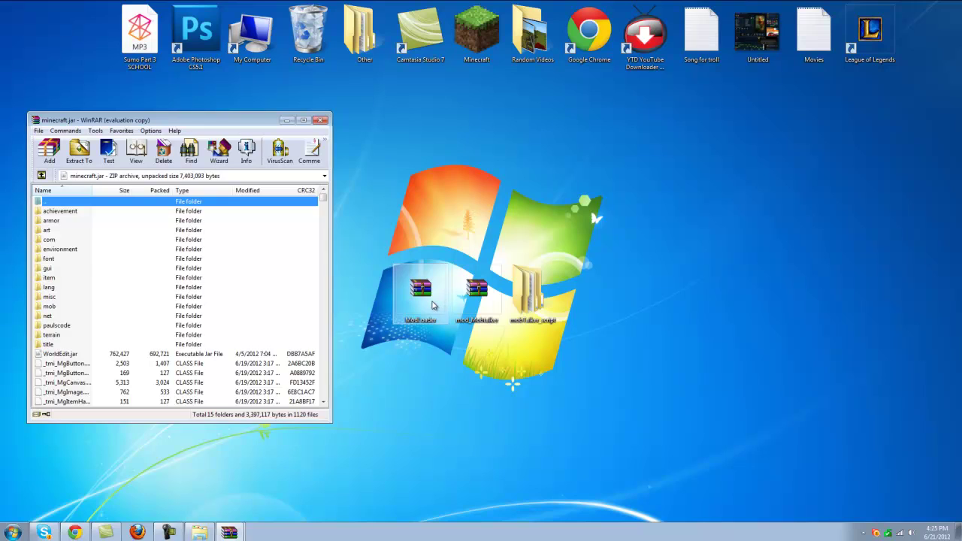
drag(643, 98, 715, 100)
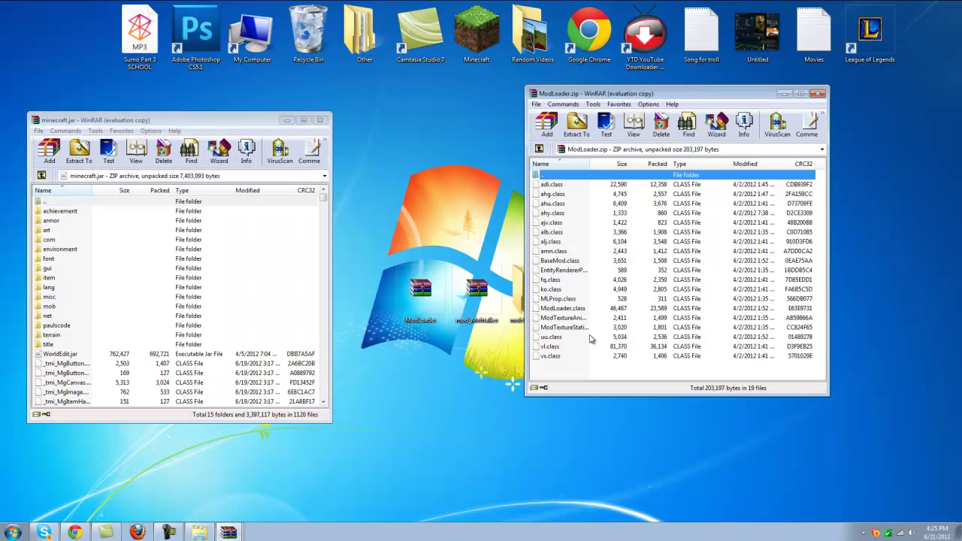
click(744, 246)
drag(573, 374, 582, 183)
drag(615, 266, 218, 353)
click(179, 354)
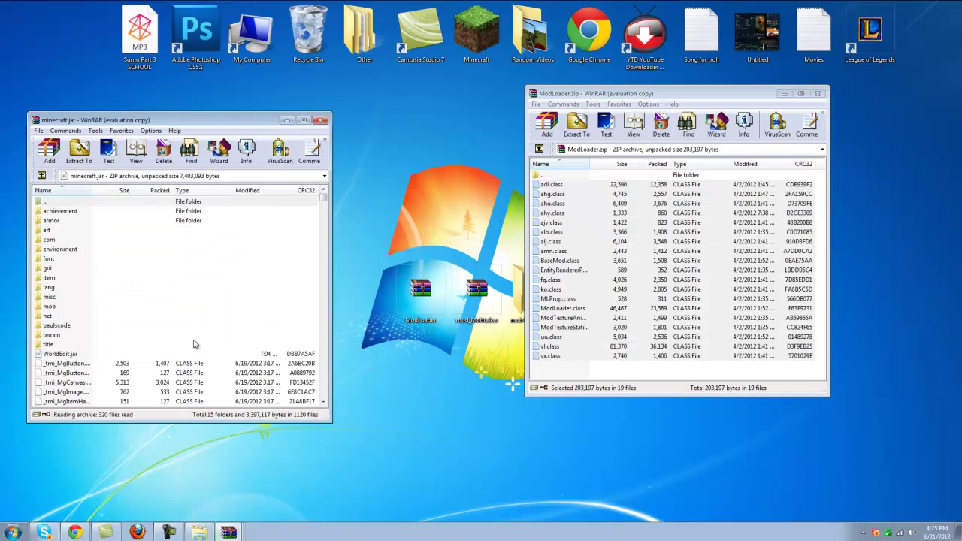
click(818, 94)
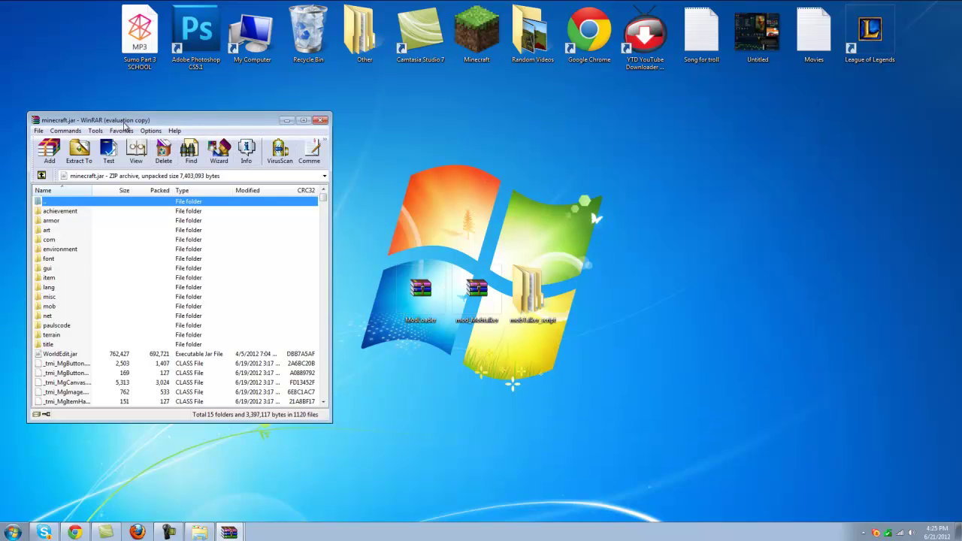
- Move the mobTalker_script folder from the desktop into .minecraft\resources
click(289, 121)
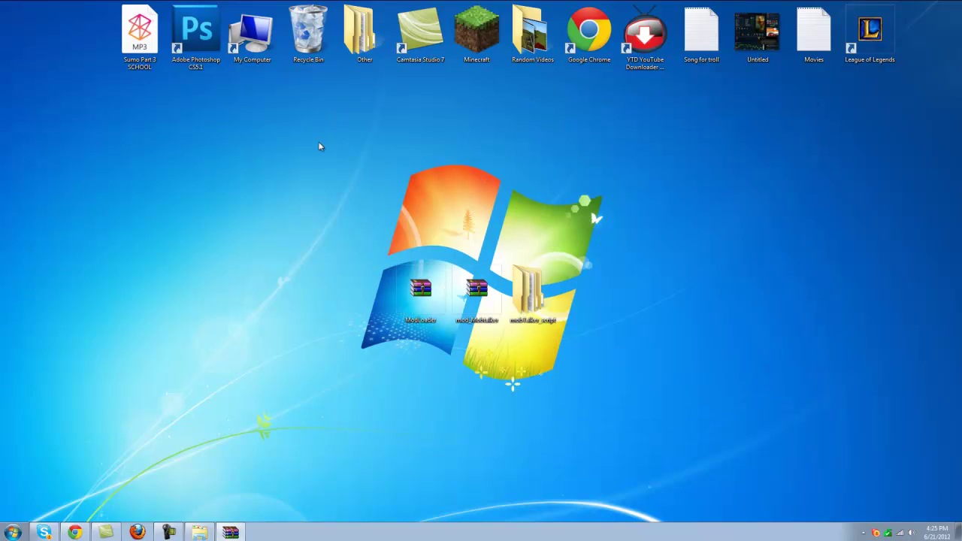
click(199, 533)
click(224, 309)
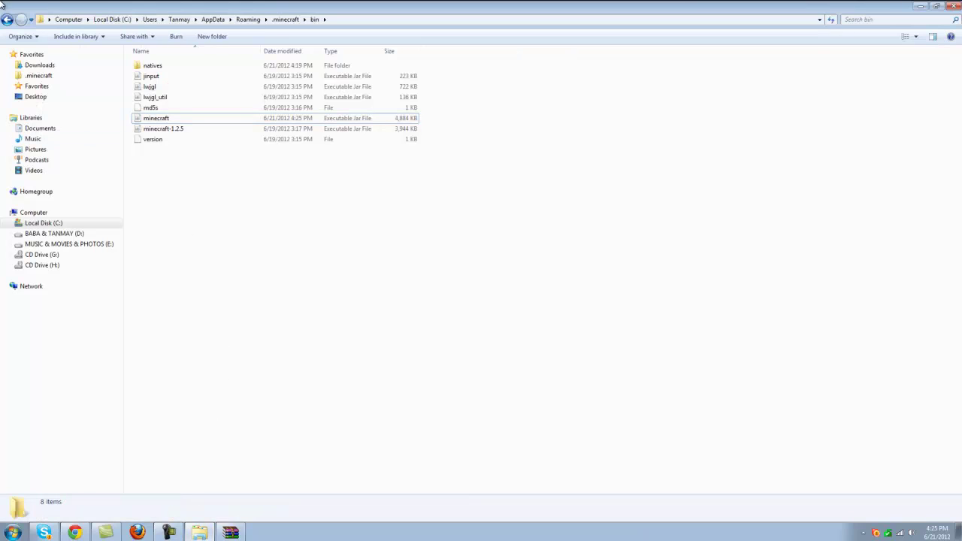
click(7, 19)
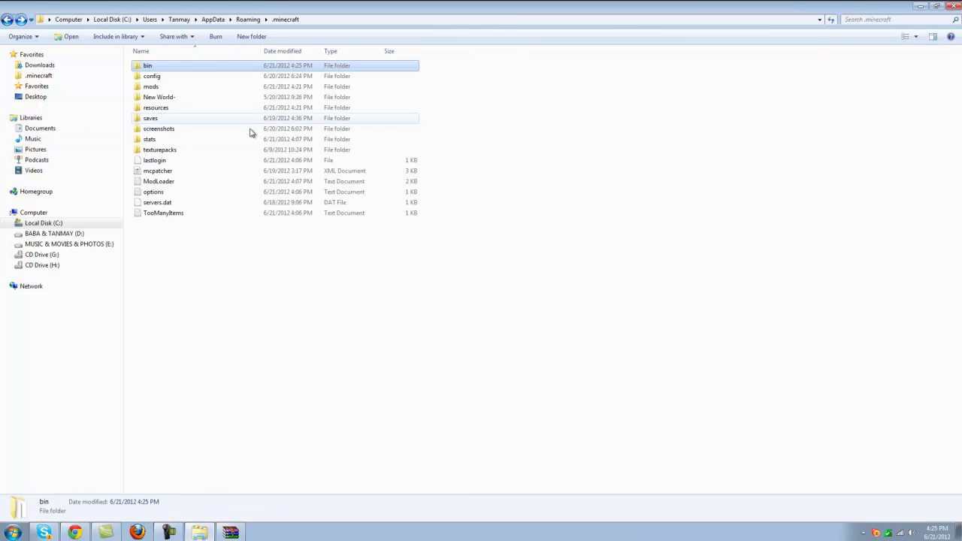
double_click(155, 108)
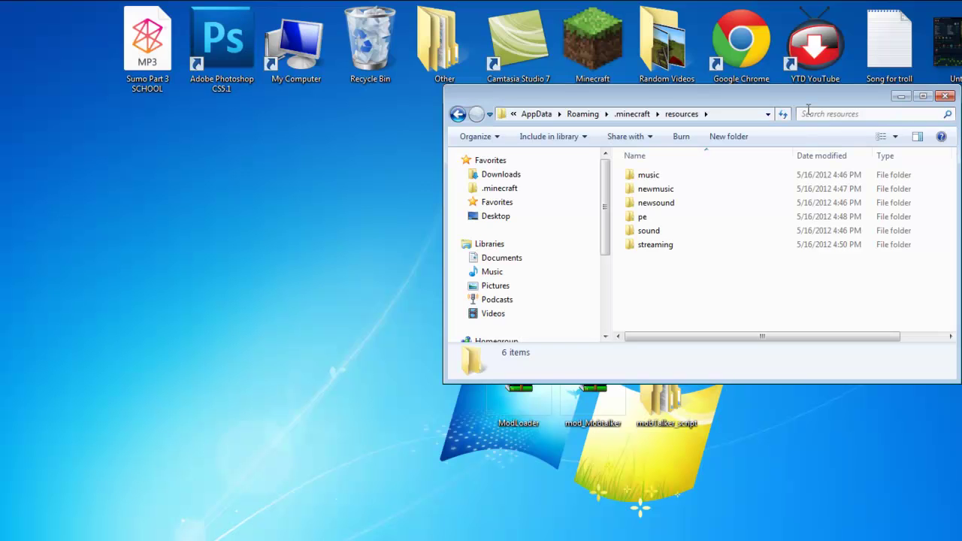
drag(803, 99, 360, 99)
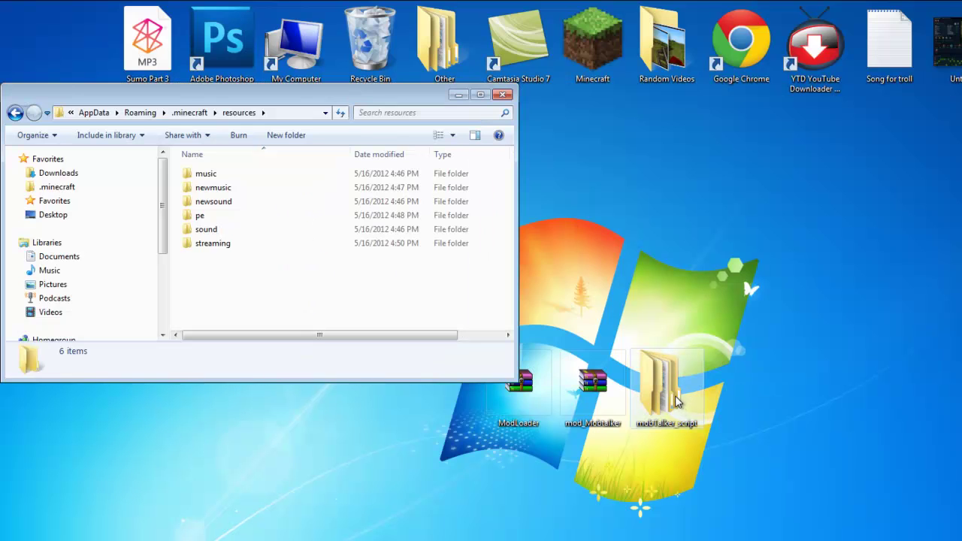
drag(679, 406, 284, 291)
click(284, 291)
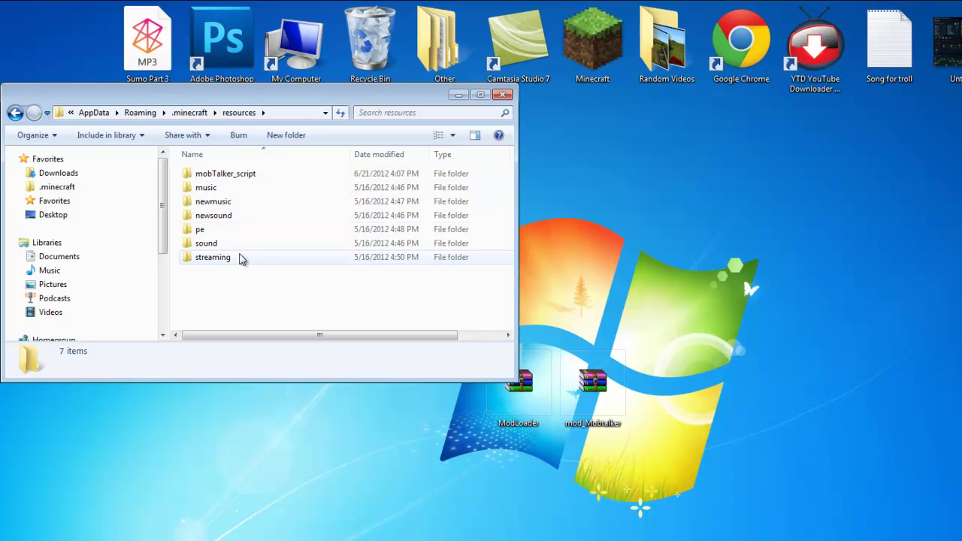
- Move mod_Mobtalker.zip from the desktop into .minecraft\mods, returning to .minecraft
click(15, 113)
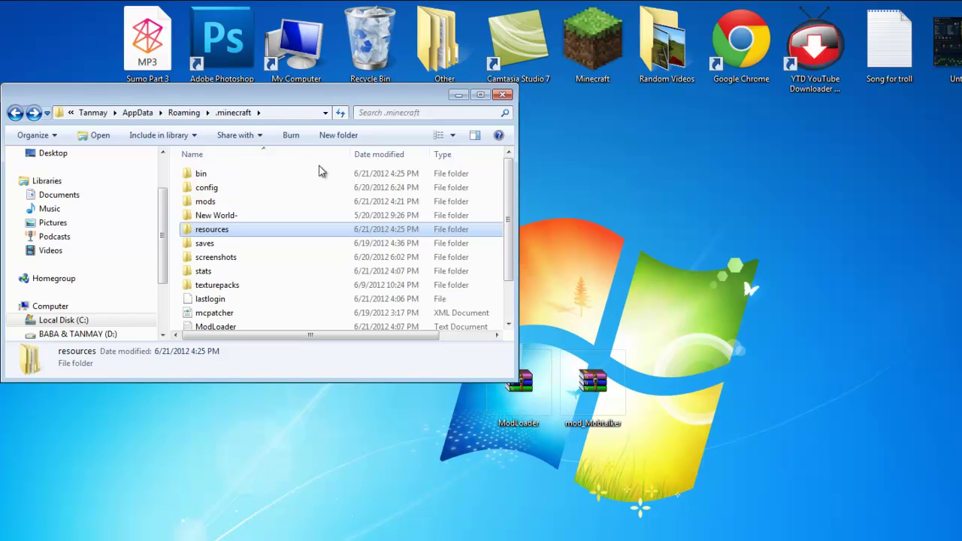
double_click(242, 202)
drag(530, 419, 456, 421)
drag(605, 412, 234, 233)
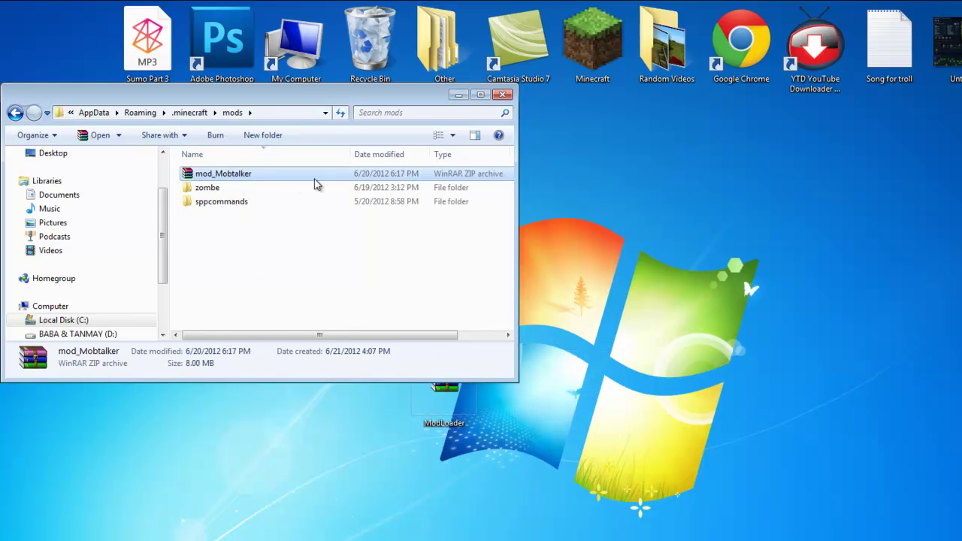
click(263, 190)
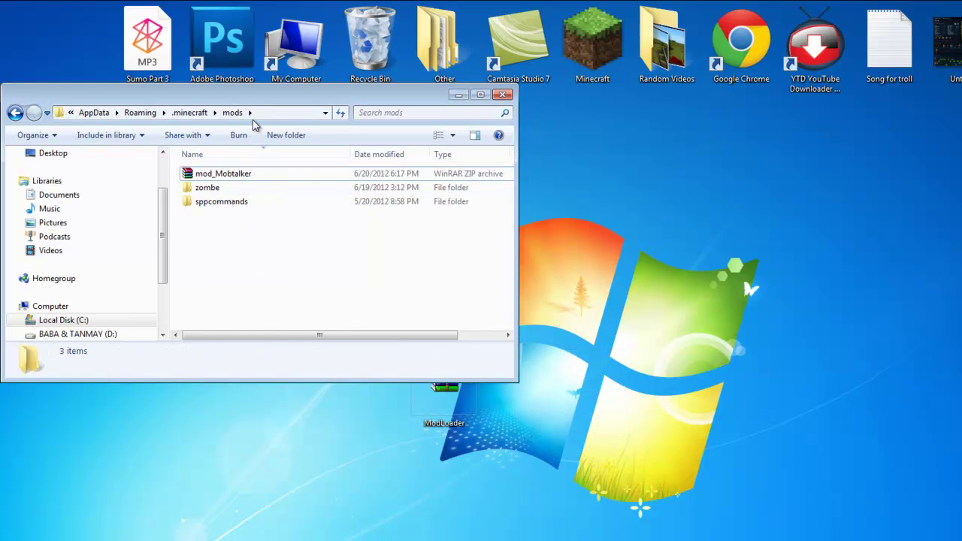
click(15, 112)
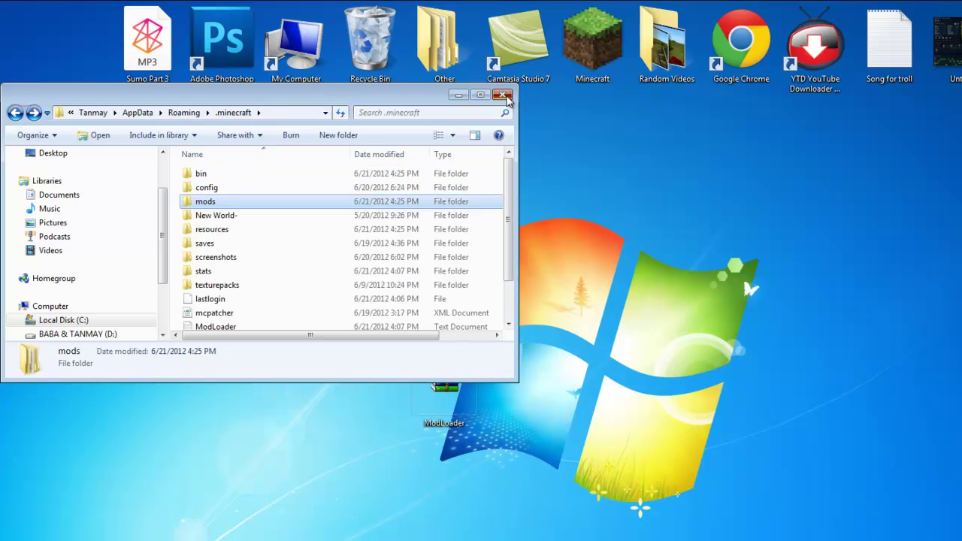
- Close Explorer and launch Minecraft, logging in to reach the 1.2.5 title menu
click(504, 95)
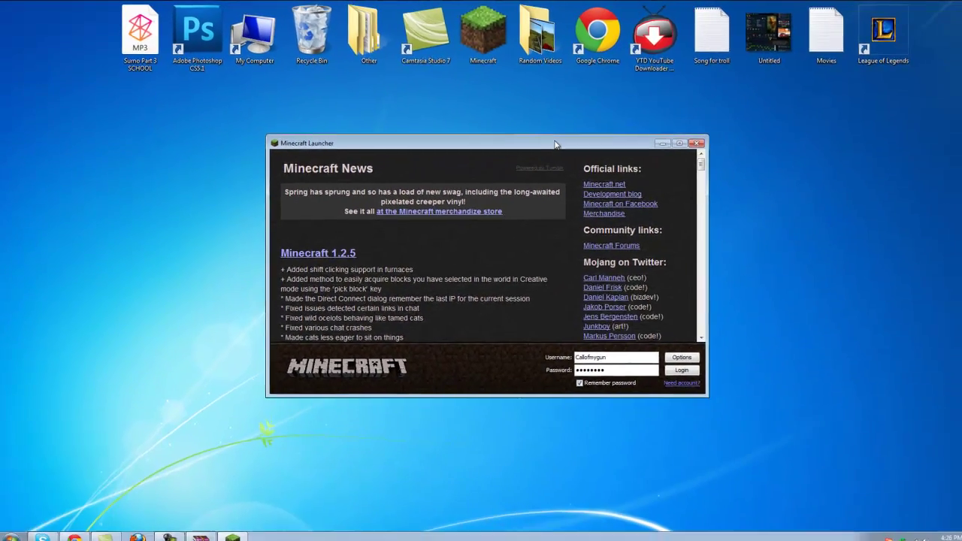
key(super+Up)
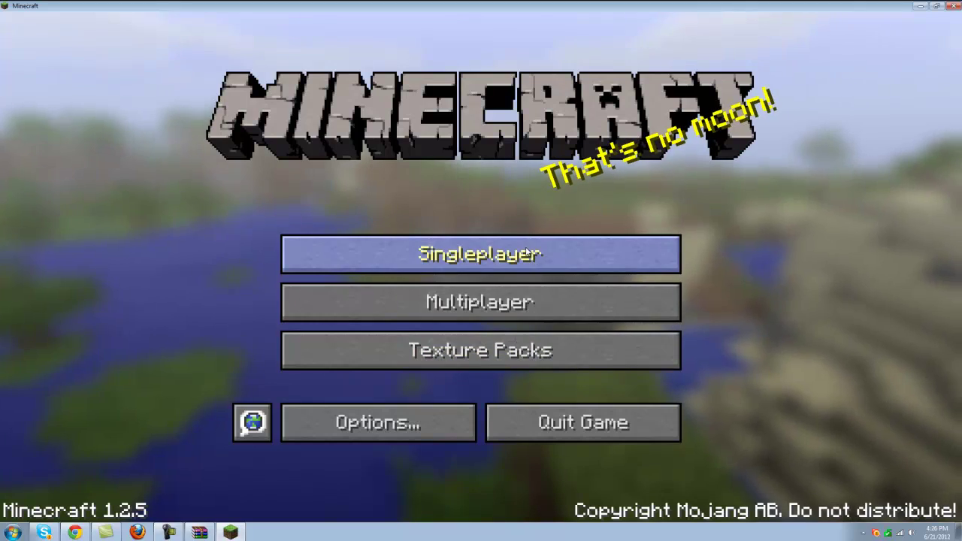
- Load the singleplayer world 'world' and scroll TooManyItems to the Mob Talker item (ID 2268)
click(527, 253)
click(474, 118)
click(475, 118)
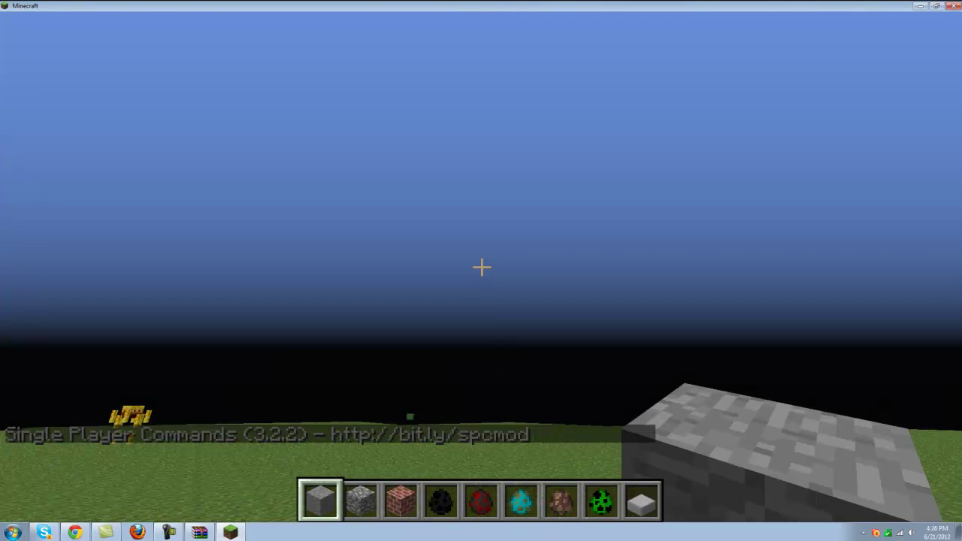
key(e)
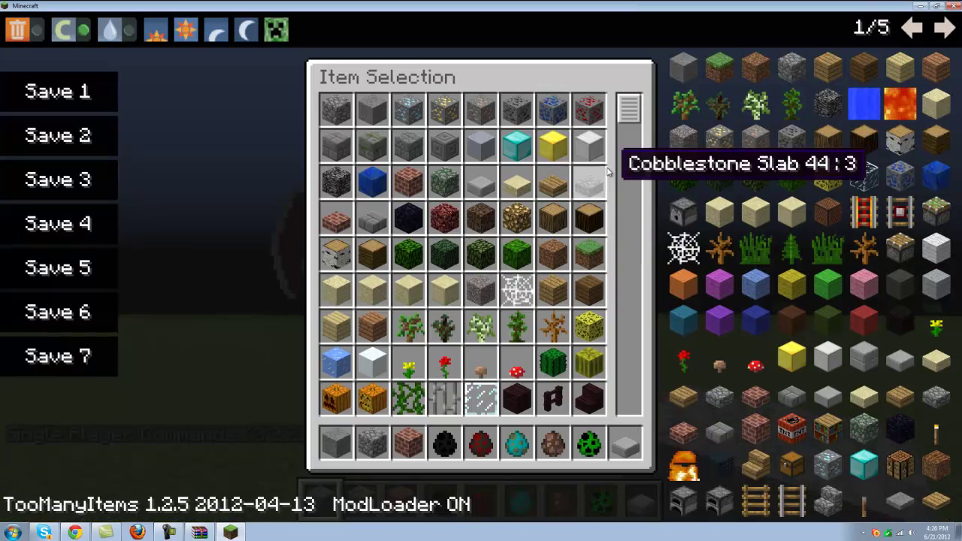
scroll(637, 150, down, 2)
drag(637, 150, 626, 355)
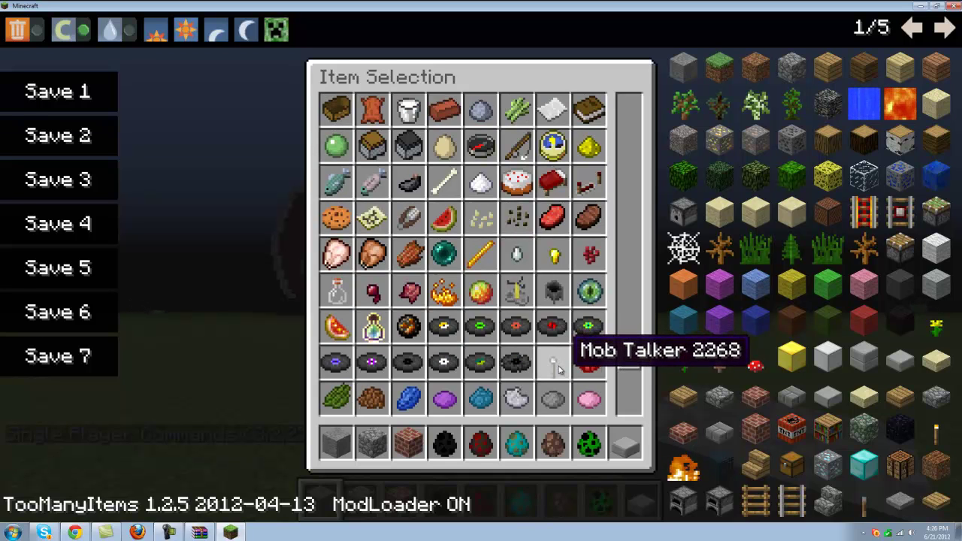
- Return to the world holding Mob Talker and walk toward the giant red can
key(e)
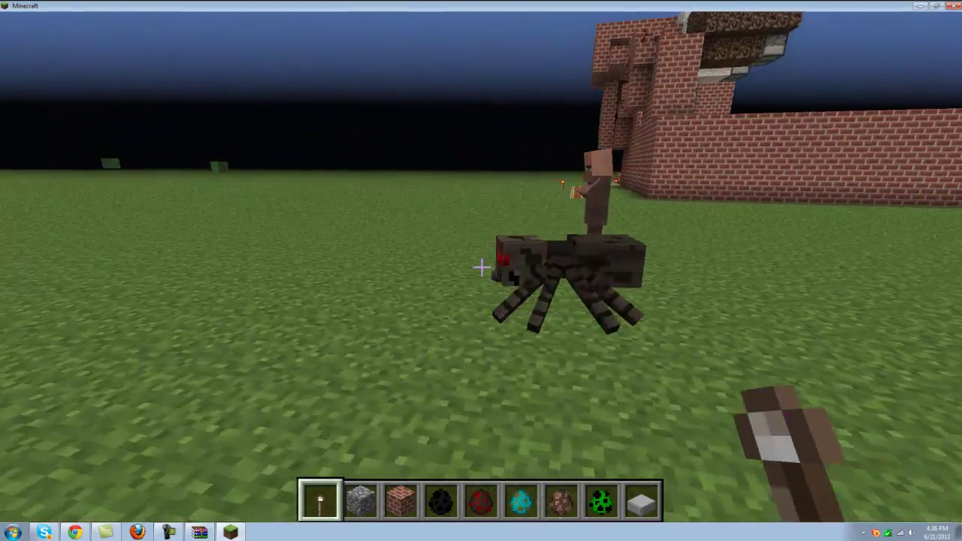
key(w)
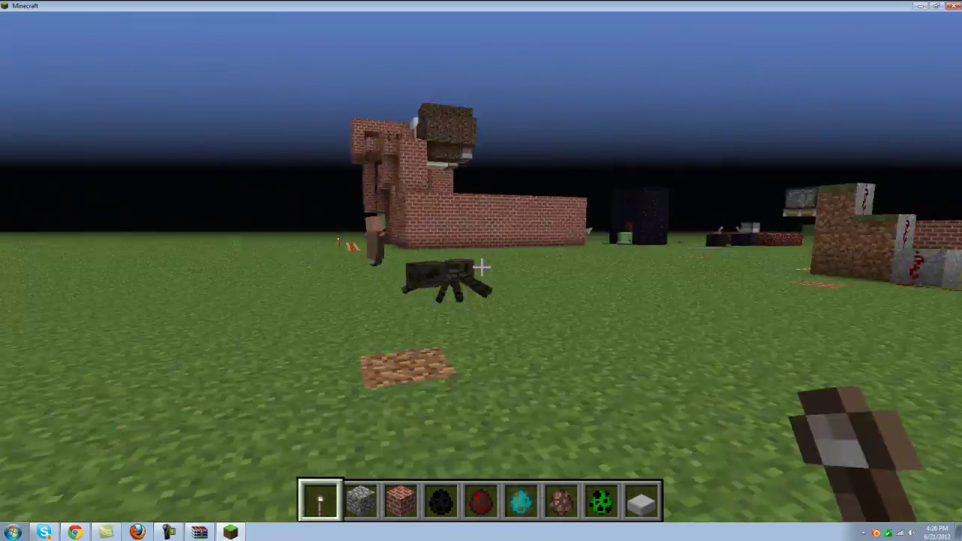
key(w)
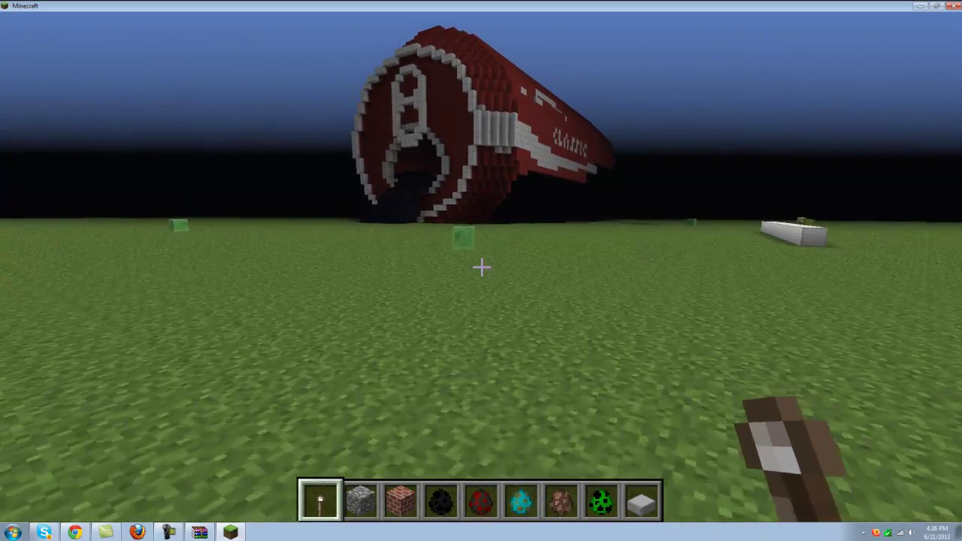